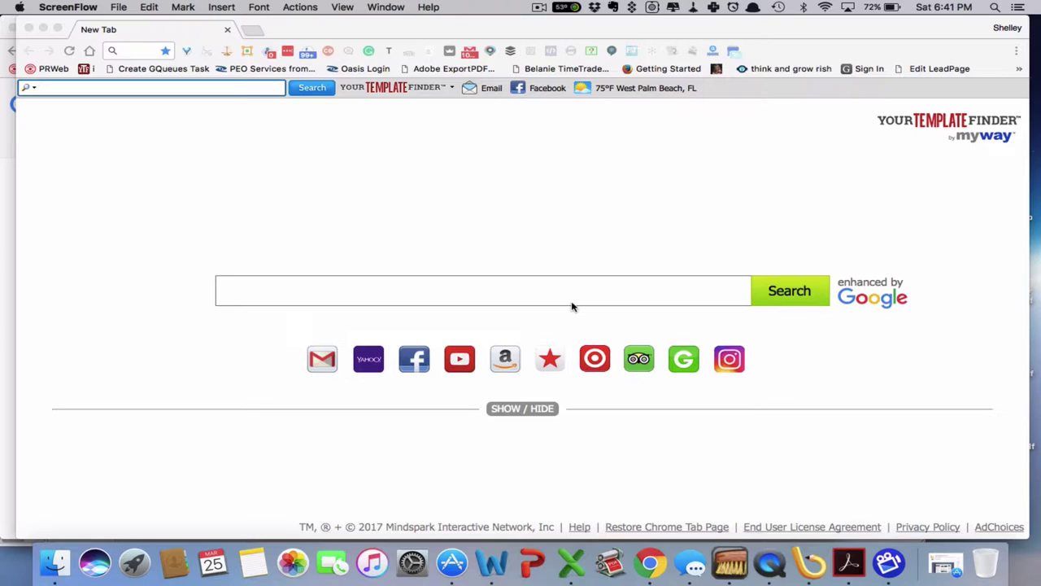
Enter the query 'women boat' in the MyWay search box, correcting the typo.
click(291, 288)
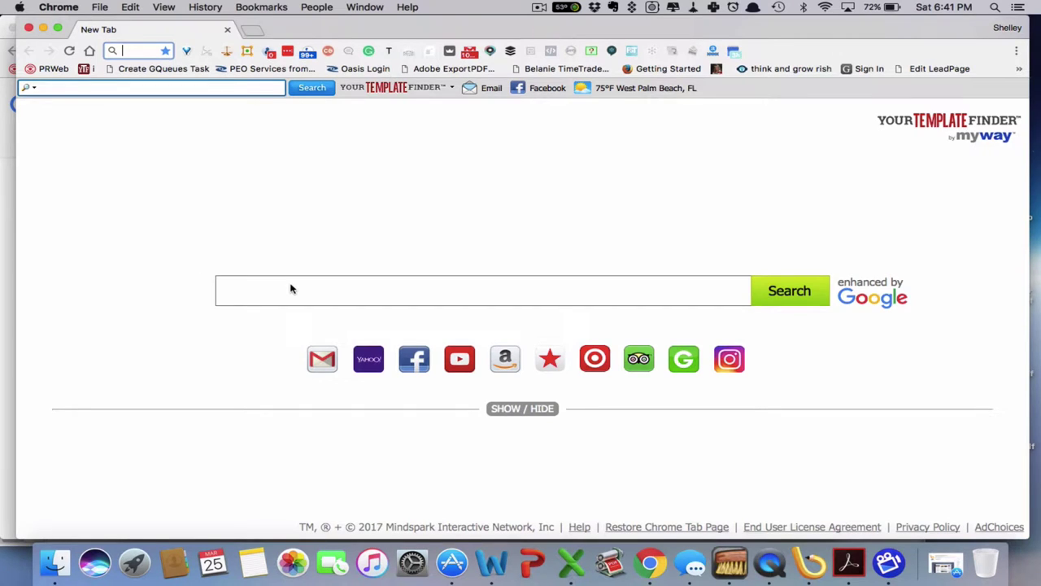
click(266, 297)
text(wat)
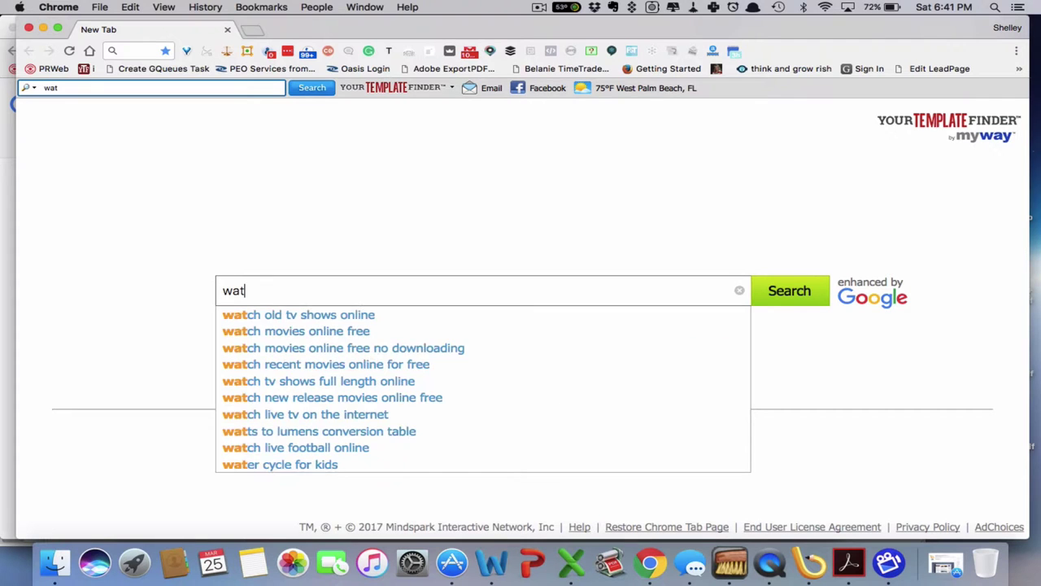
key(BackSpace)
key(BackSpace)
text(ome)
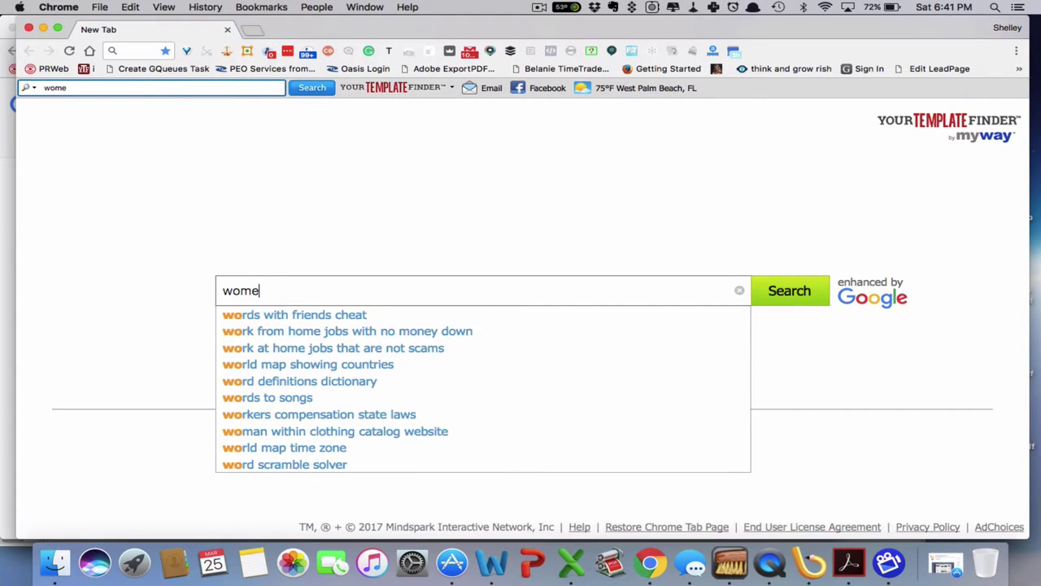
text(n bo)
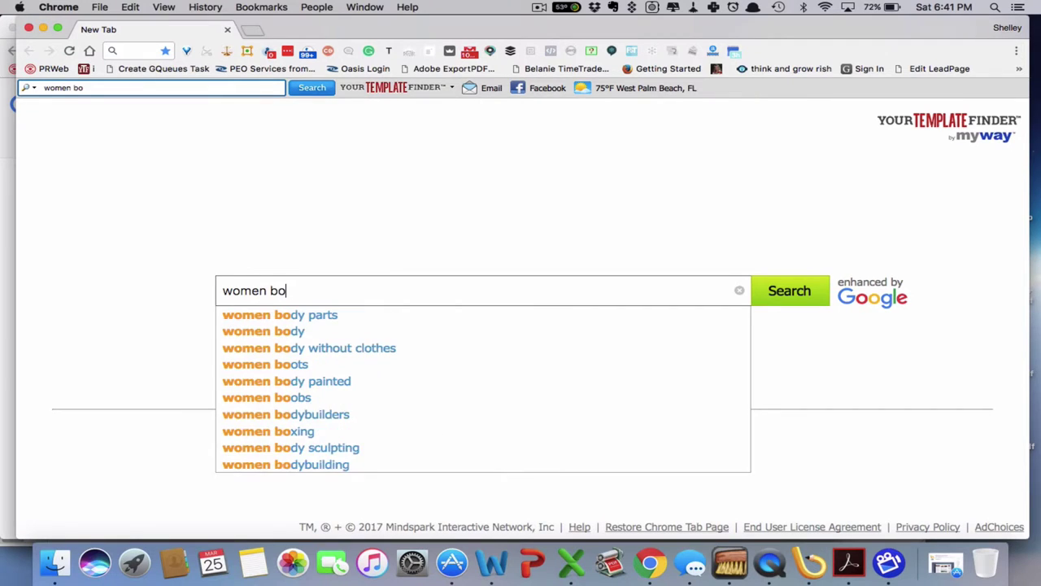
text(at)
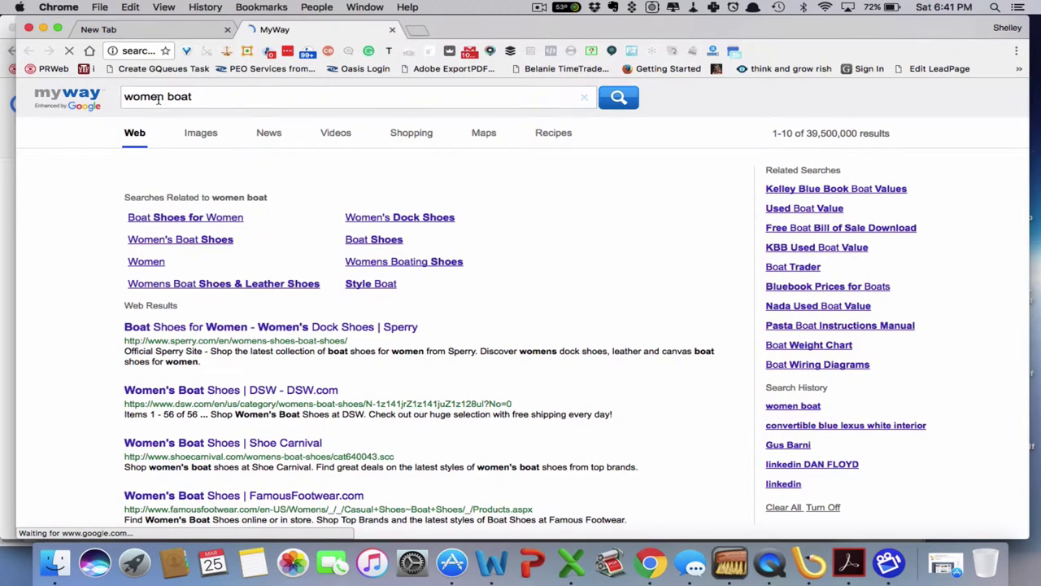
Go to google.com from the address bar.
click(143, 51)
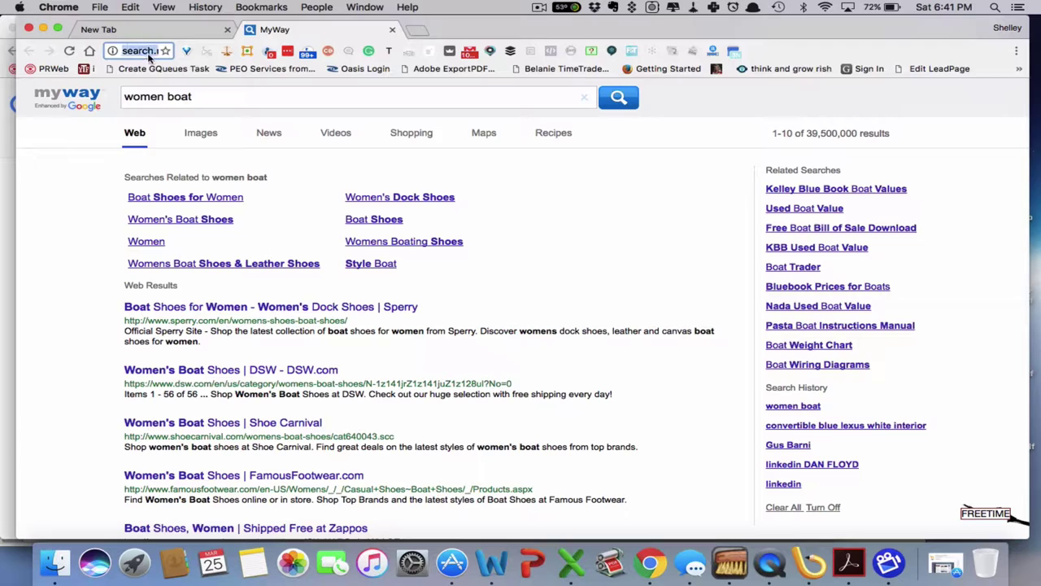
text(google)
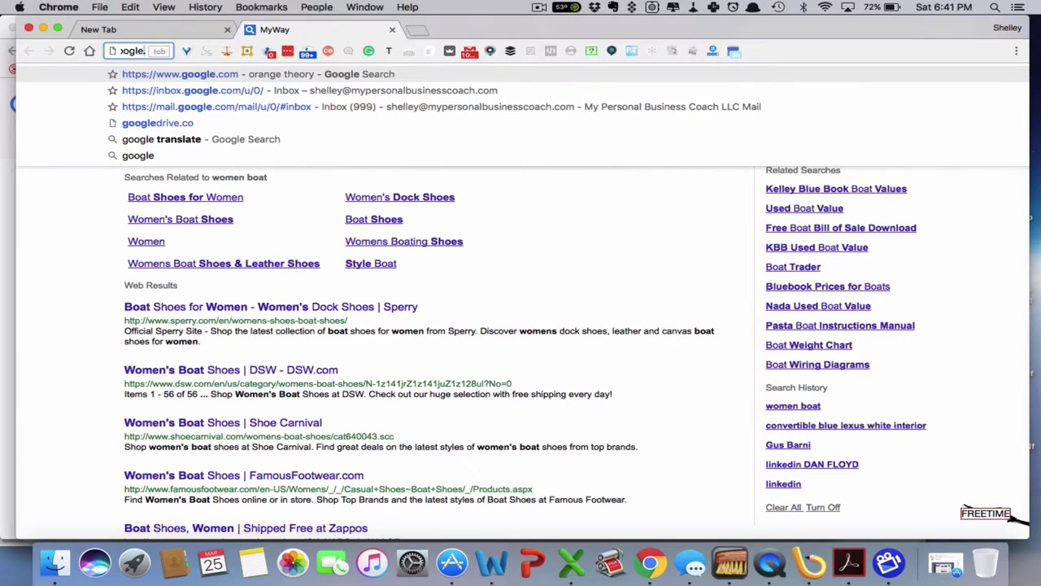
text(.com)
key(Return)
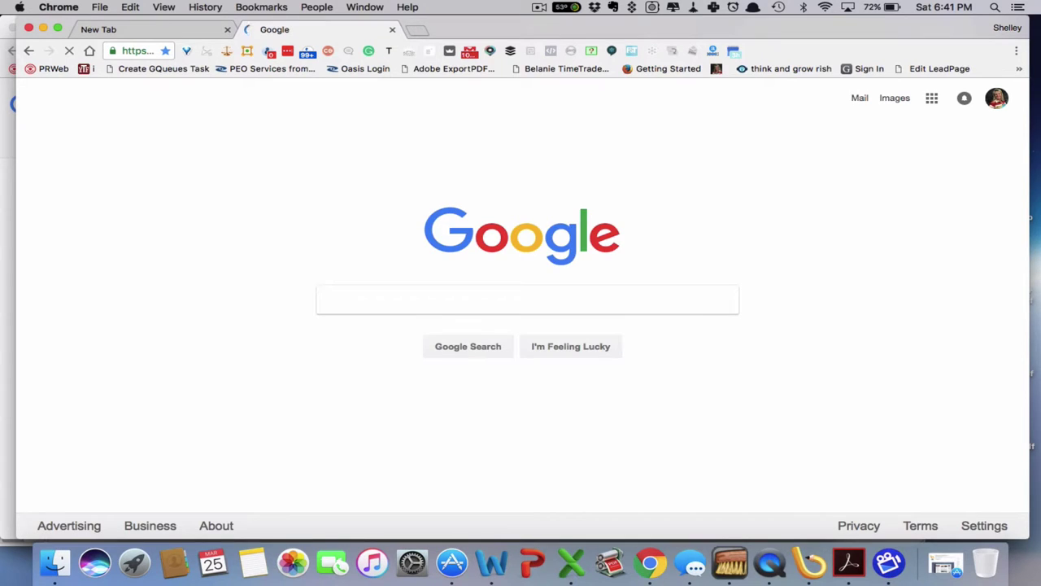
Enter 'women boat' in Google's search box, fixing the typos.
click(405, 313)
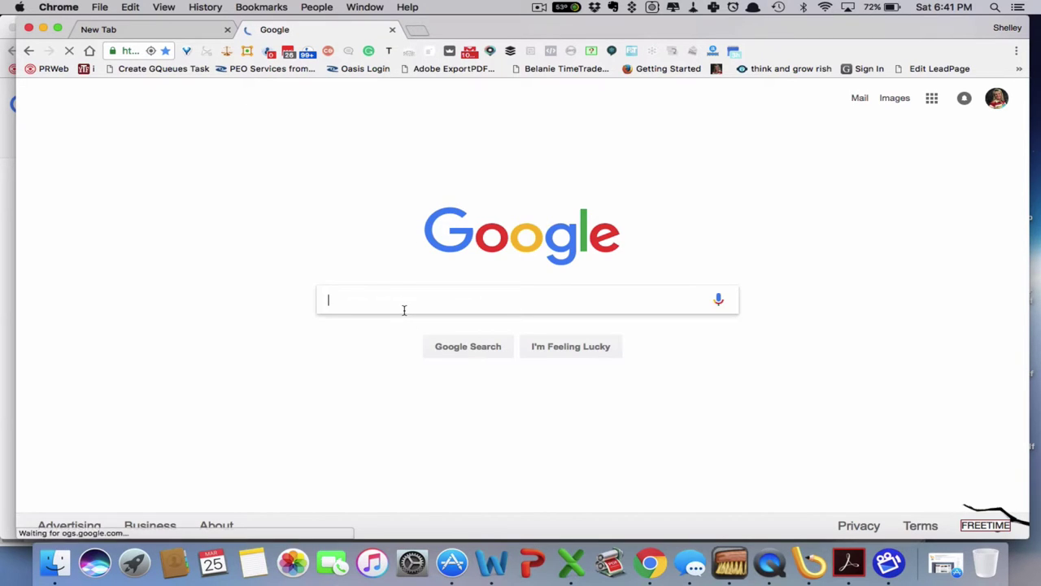
text(wina)
key(BackSpace)
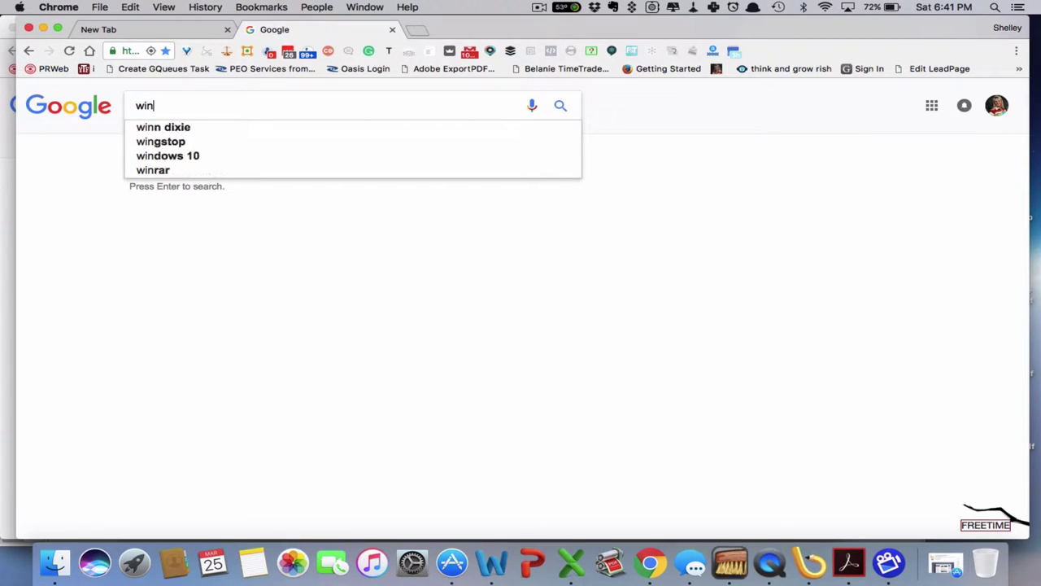
key(BackSpace)
key(BackSpace)
text(hi)
key(BackSpace)
key(BackSpace)
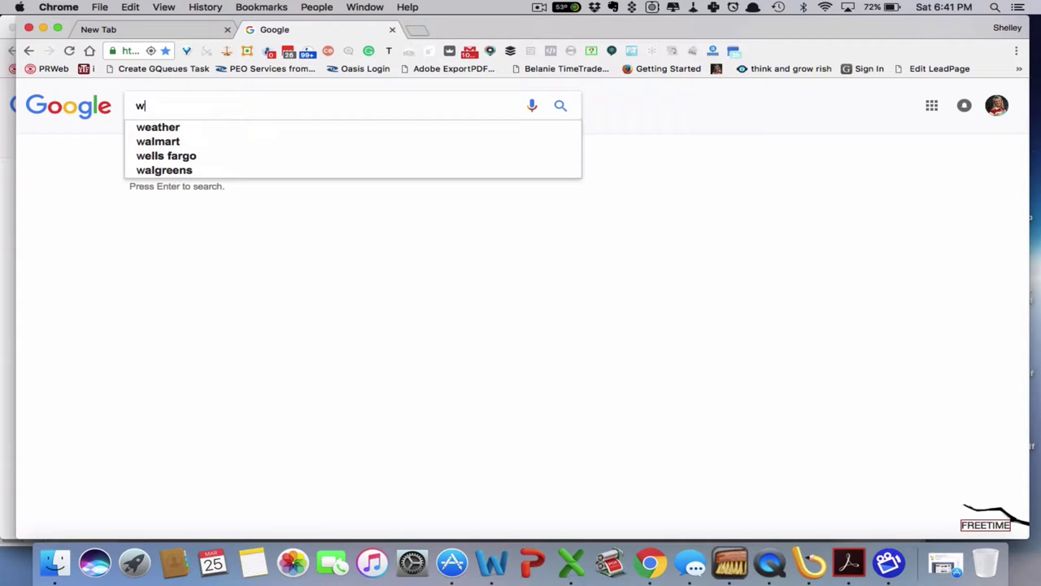
text(omen boat)
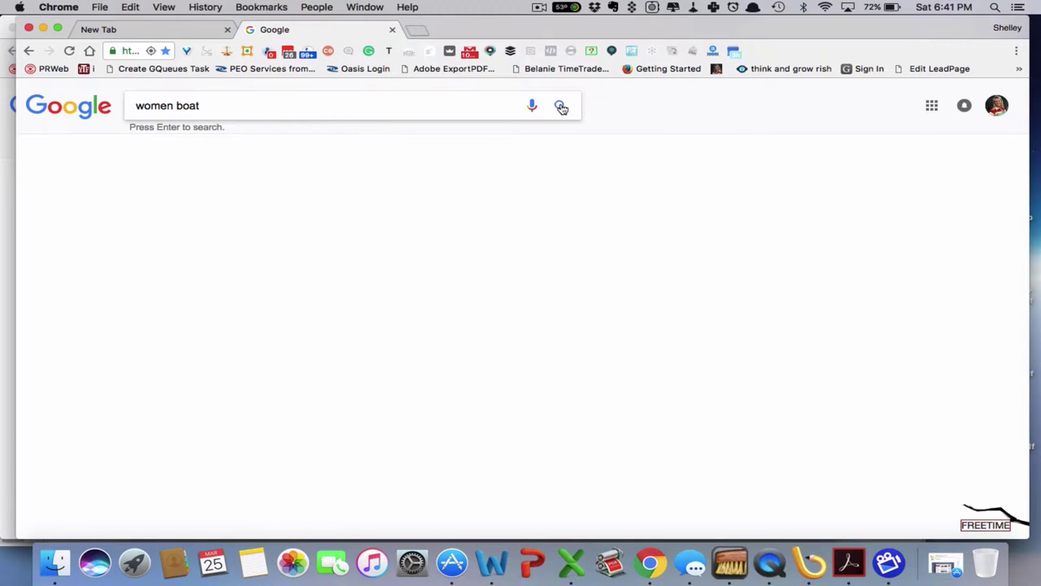
Search Google for 'women boat', then go to Settings > Advanced search.
click(561, 106)
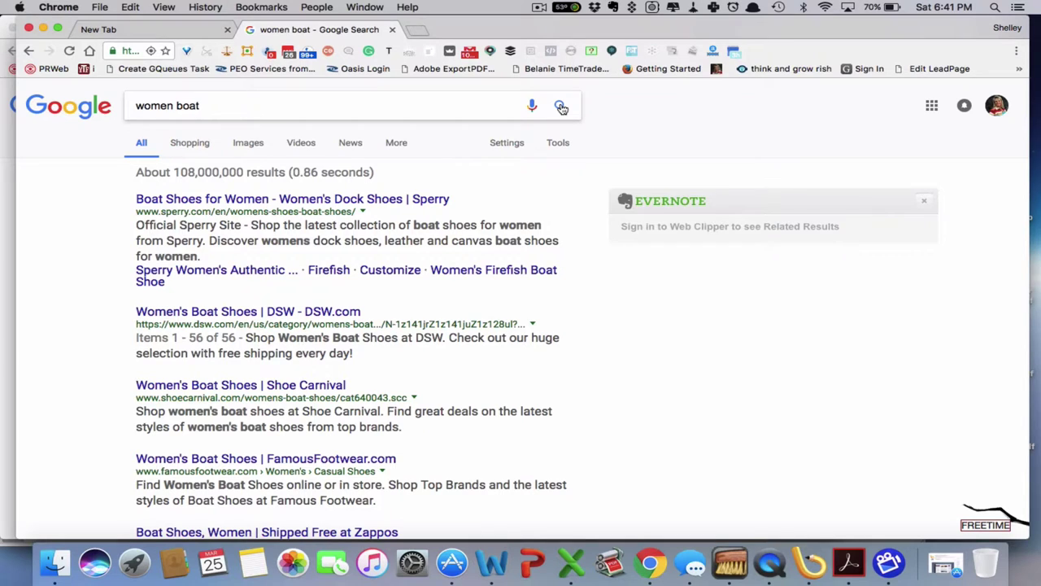
click(508, 145)
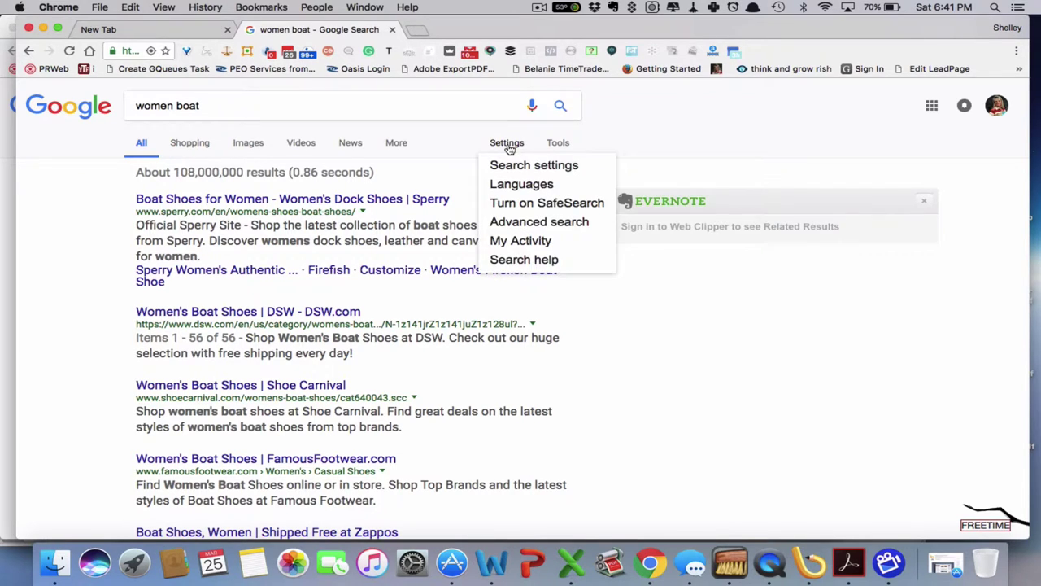
click(516, 222)
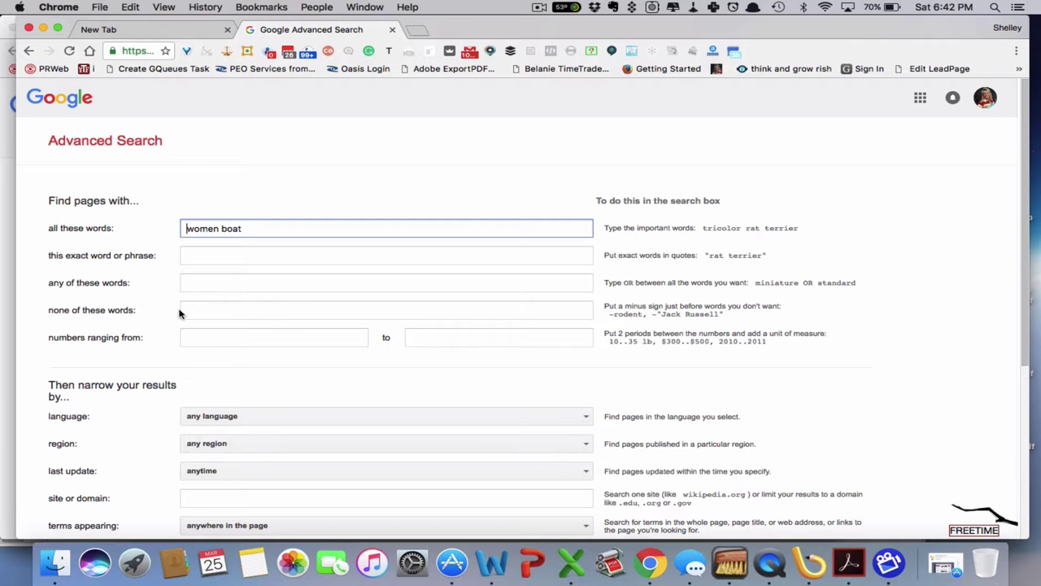
Exclude 'men' via the none-of-these-words field and return to the Advanced Search form.
click(219, 313)
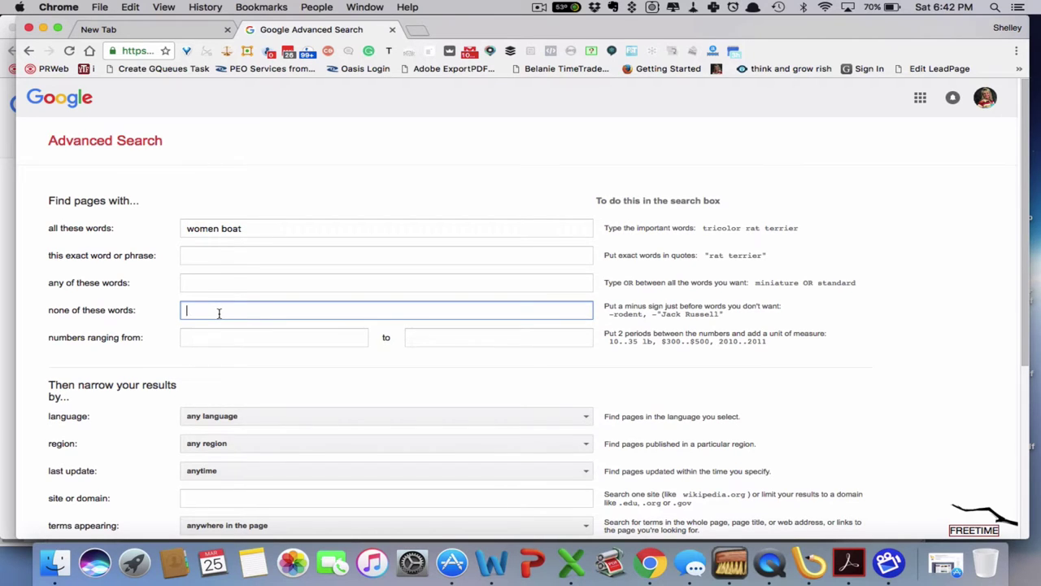
text(men)
key(Return)
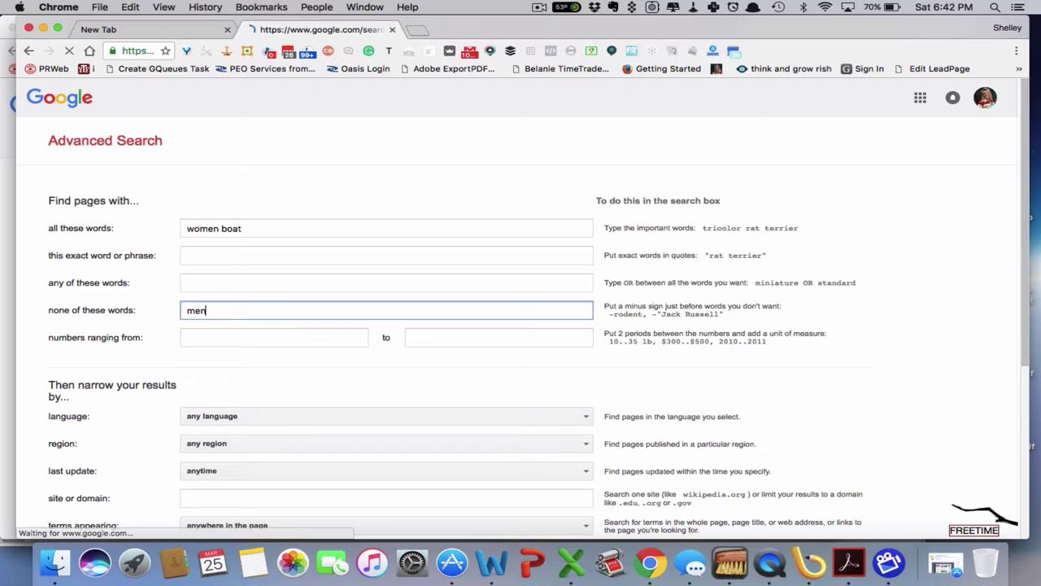
click(28, 50)
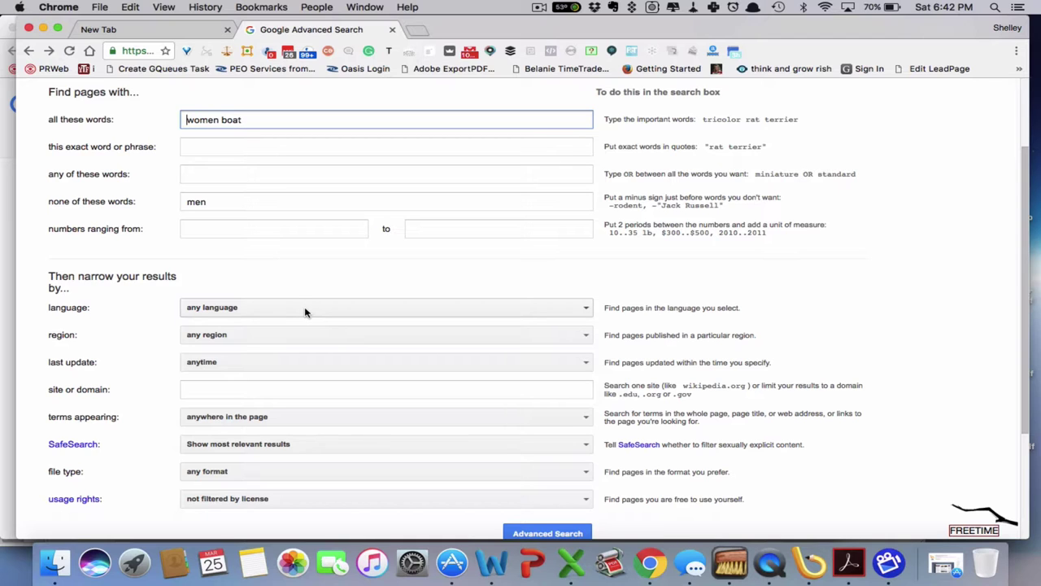
scroll(291, 364, down, 2)
scroll(291, 364, down, 2)
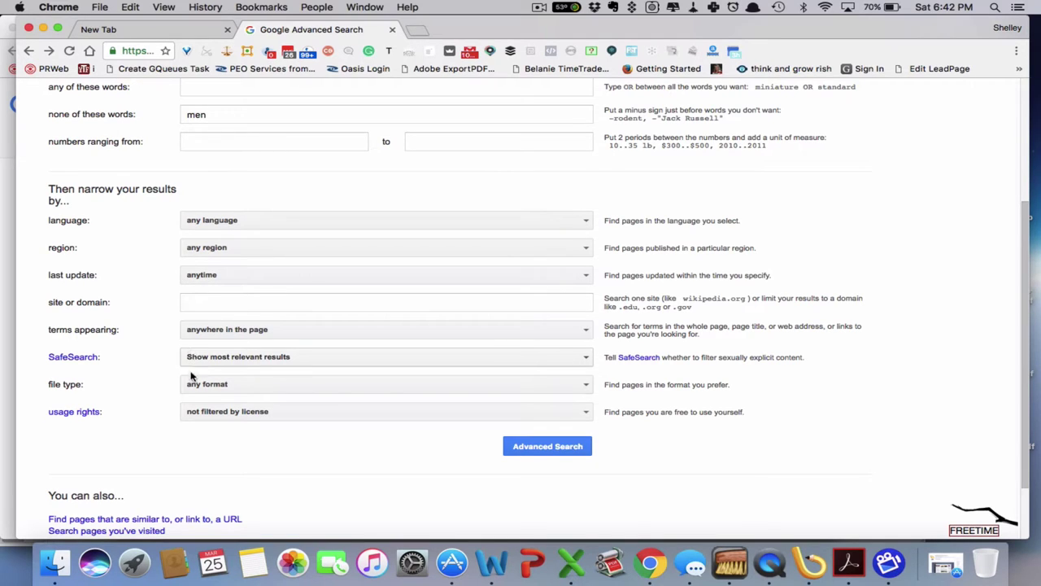
Set usage rights to 'free to use, share or modify, even commercially' and run Advanced Search.
click(227, 415)
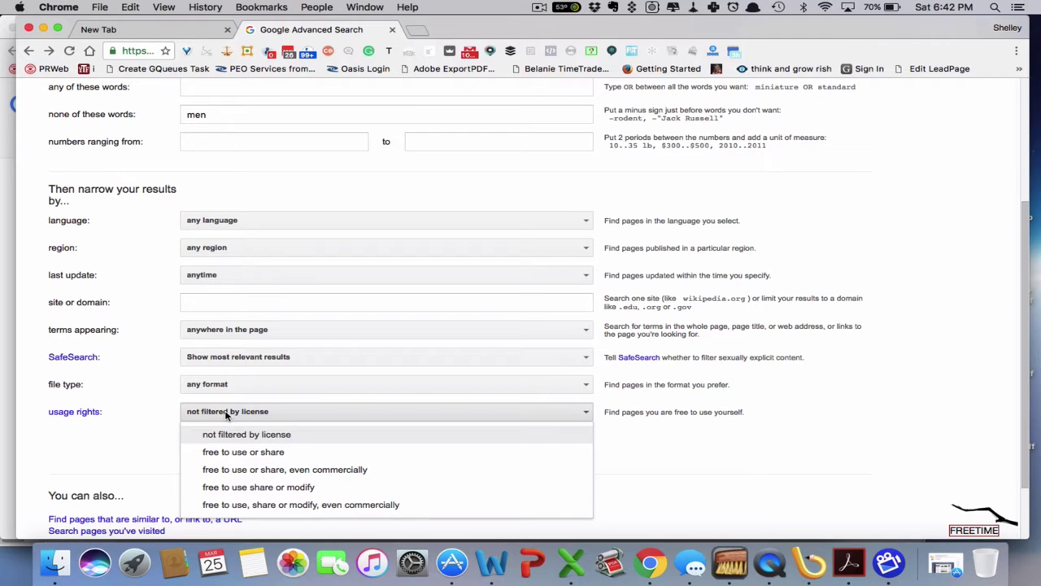
scroll(227, 415, down, 2)
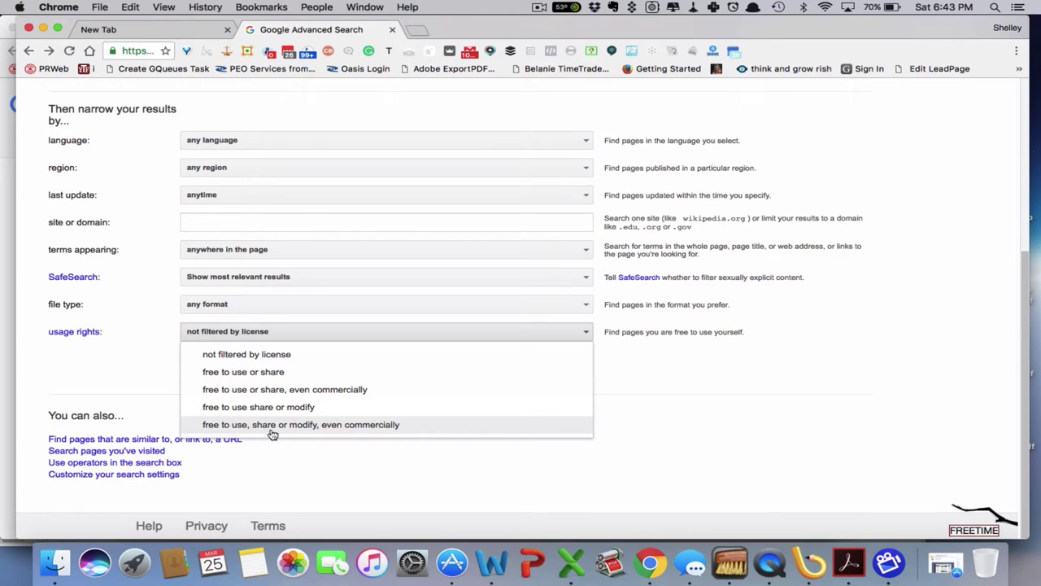
click(272, 425)
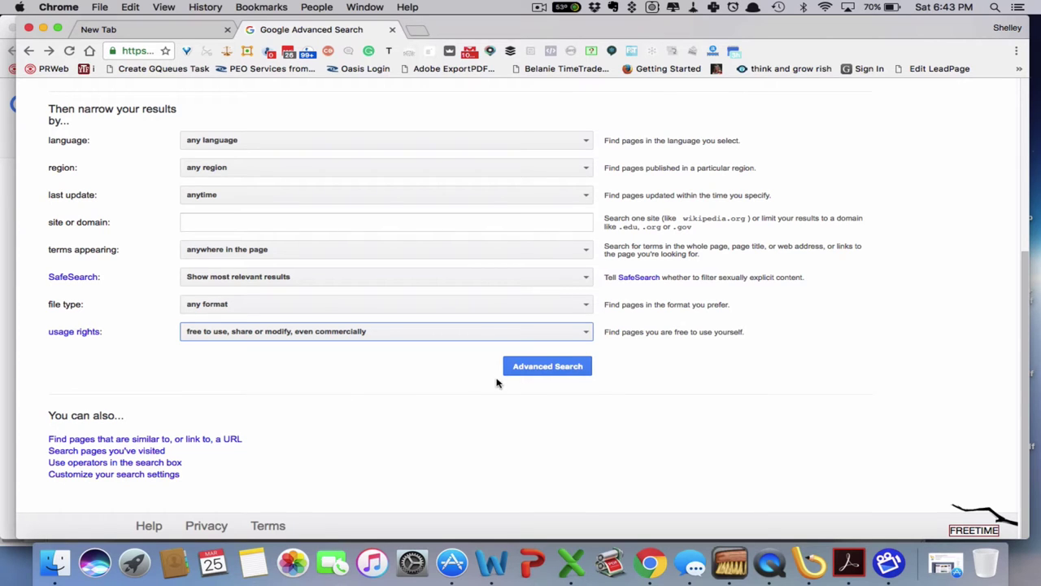
click(541, 372)
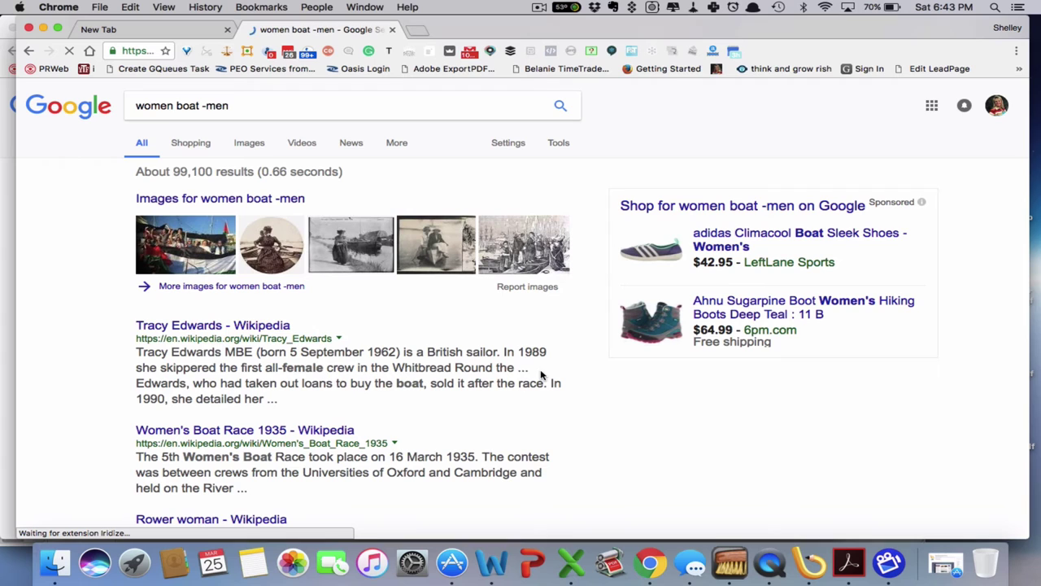
Switch the 'women boat -men' results to Images and scroll through the thumbnails.
click(249, 143)
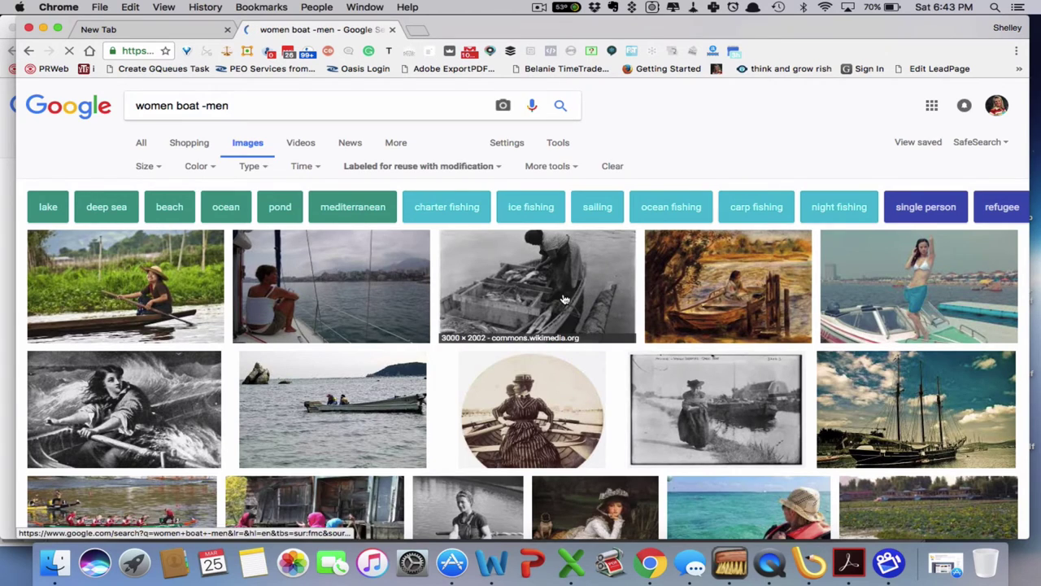
scroll(564, 300, down, 3)
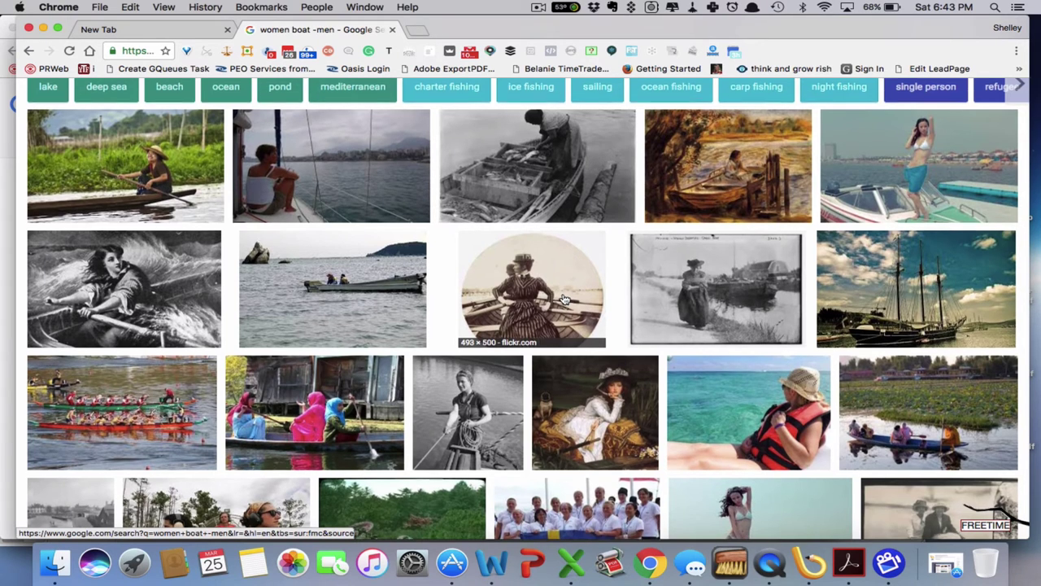
scroll(564, 300, down, 5)
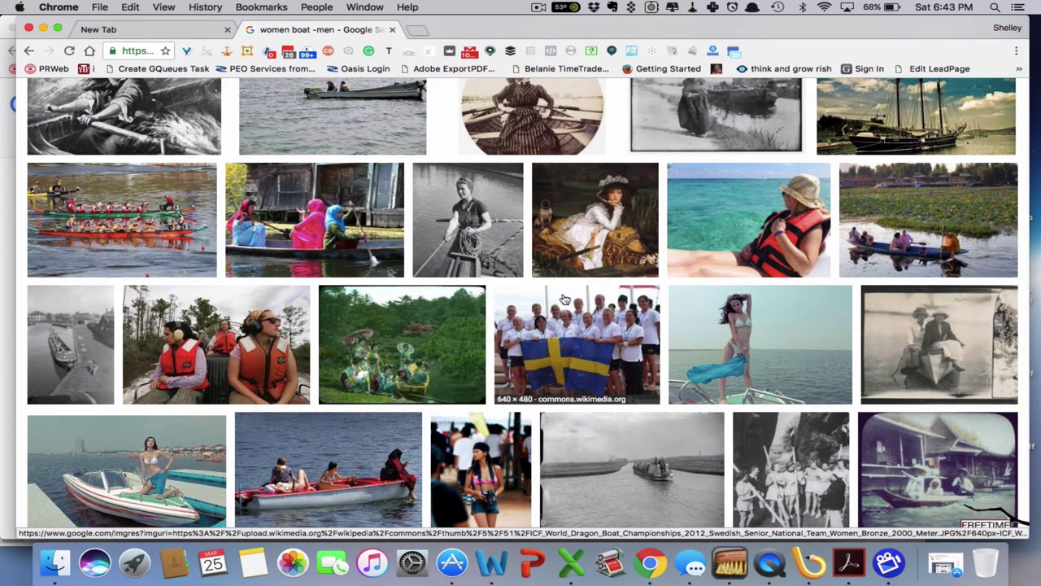